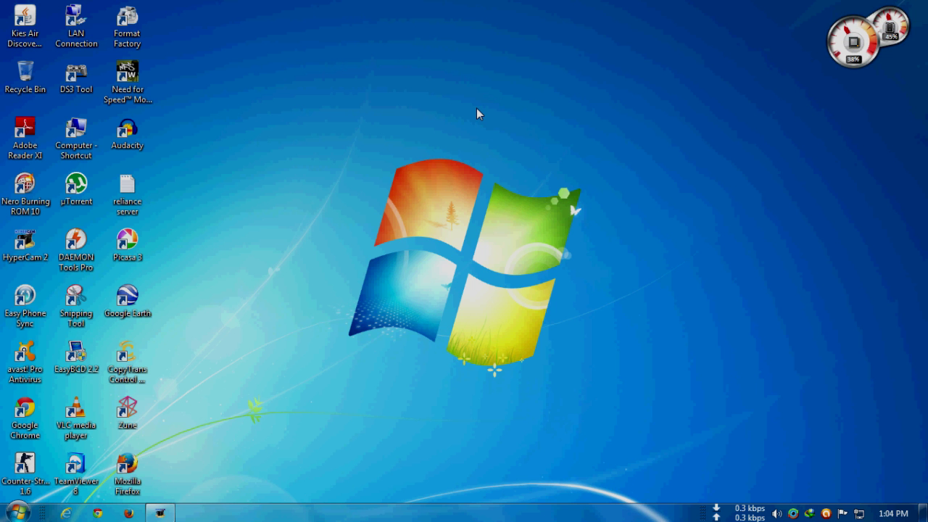
{"action": "right_click", "coordinate": [188, 67]}
{"action": "right_click", "coordinate": [207, 108]}
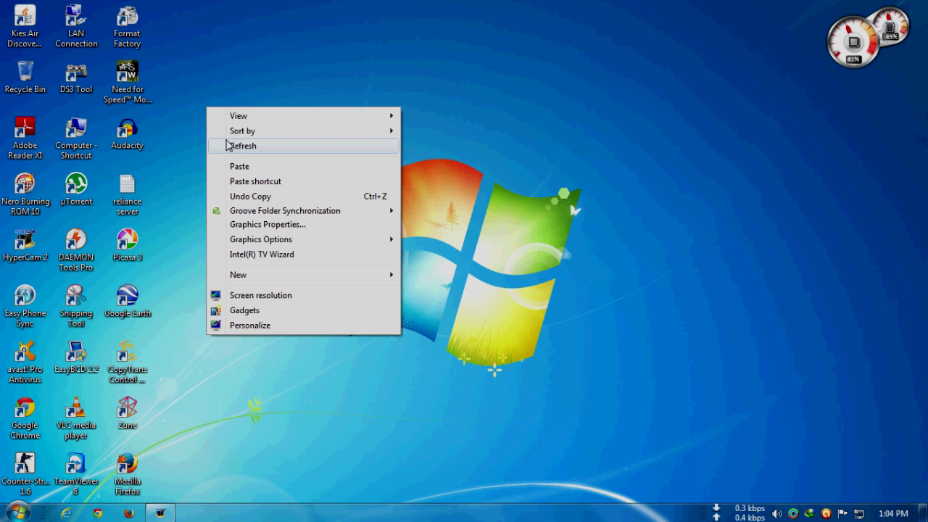
{"action": "left_click", "coordinate": [228, 147]}
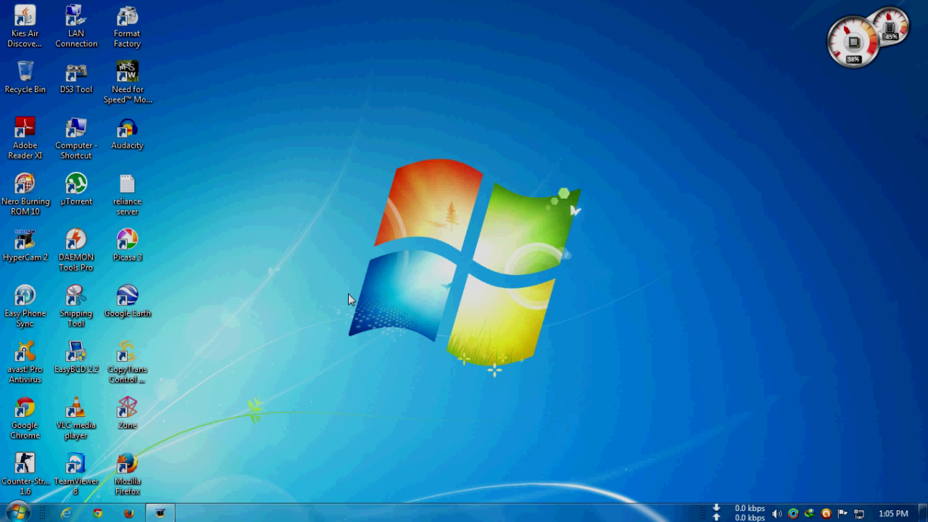
Set the active network's location to Home network in Network and Sharing Center.
{"action": "left_click", "coordinate": [859, 512]}
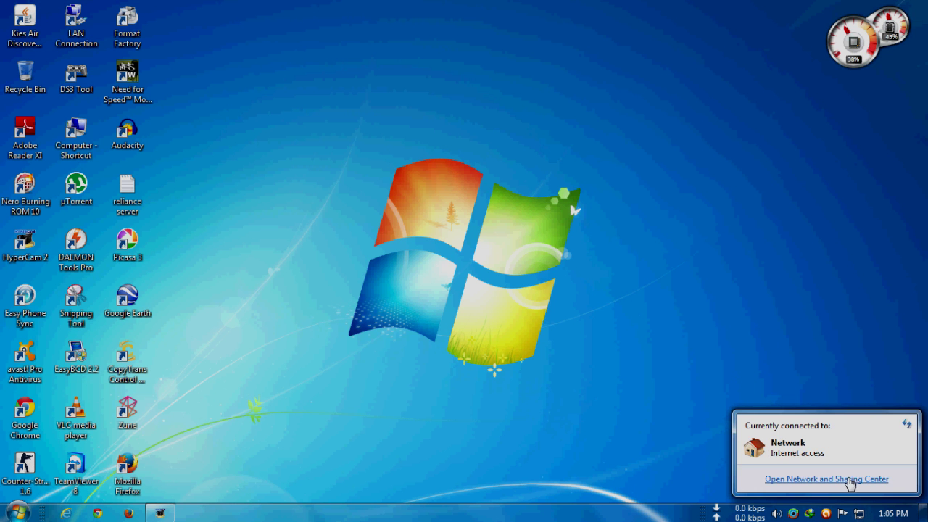
{"action": "left_click", "coordinate": [848, 478]}
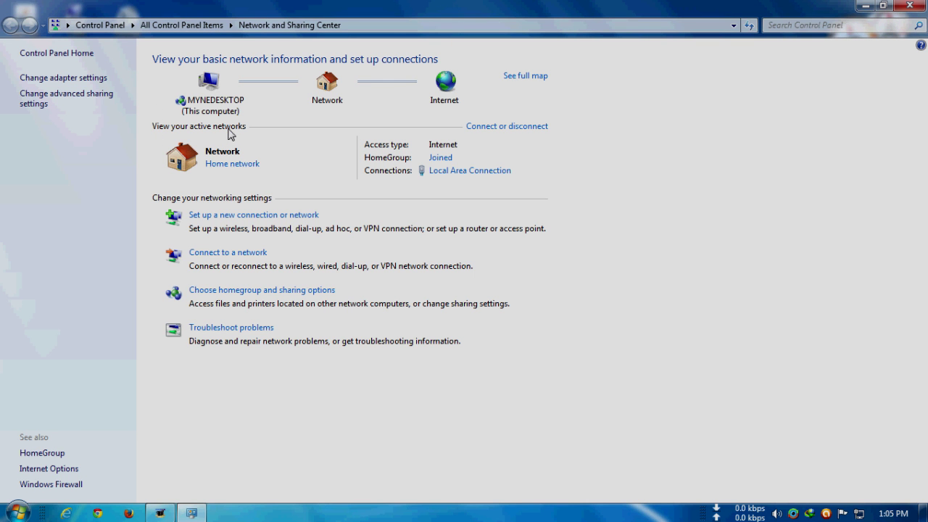
{"action": "left_click", "coordinate": [214, 167]}
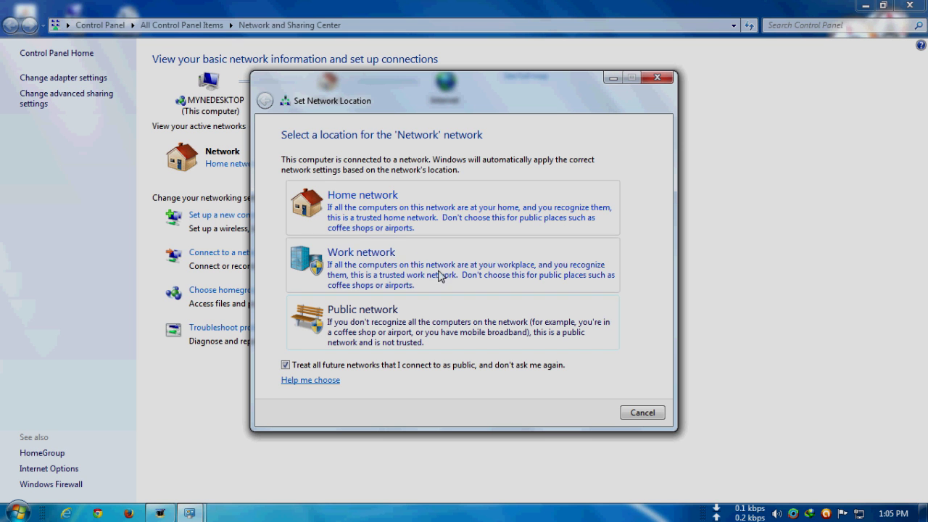
{"action": "left_click", "coordinate": [394, 199]}
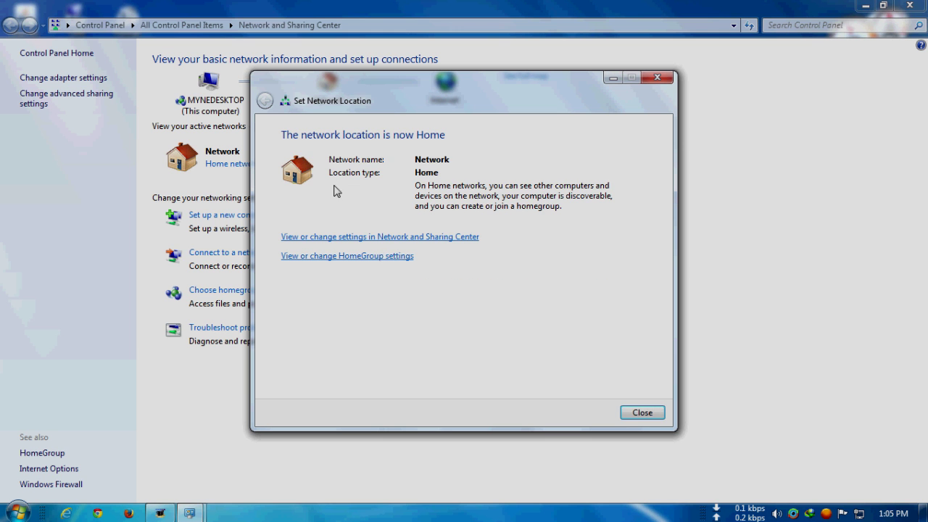
{"action": "key", "text": "Return"}
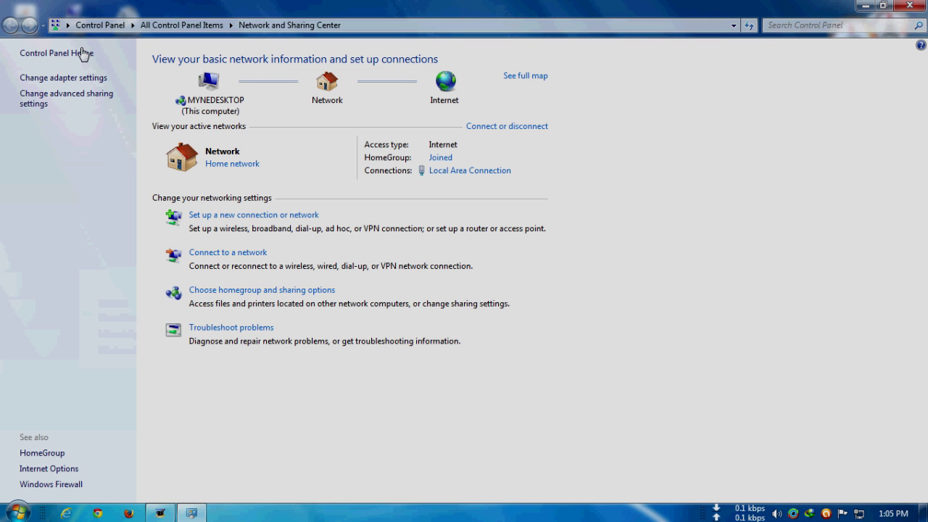
Review the advanced sharing settings for the Home or Work and Public profiles, leaving them as they are.
{"action": "left_click", "coordinate": [36, 104]}
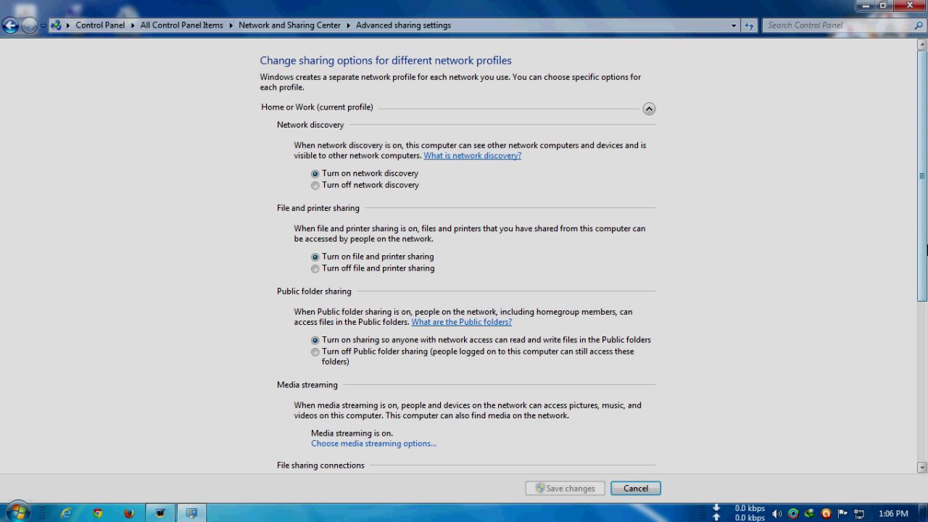
{"action": "left_click_drag", "start_coordinate": [926, 200], "coordinate": [926, 361]}
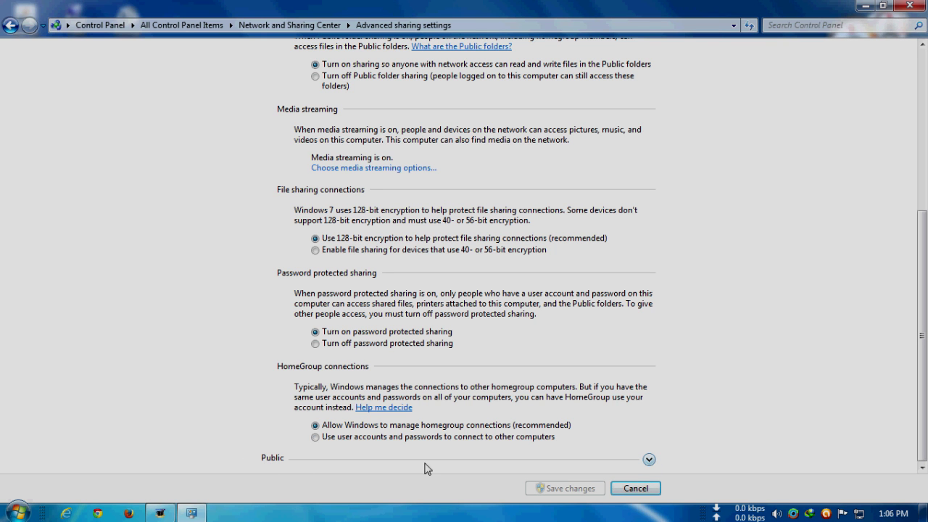
{"action": "left_click", "coordinate": [649, 461]}
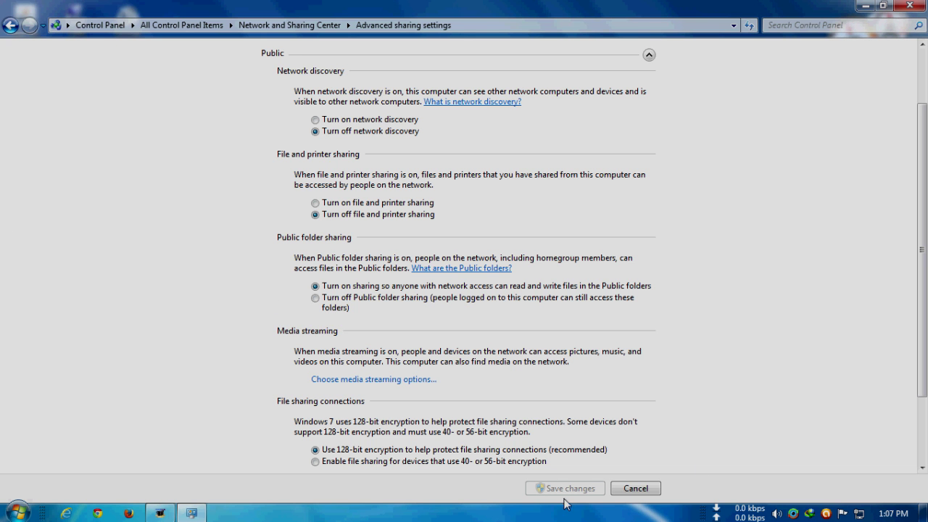
{"action": "left_click", "coordinate": [918, 9]}
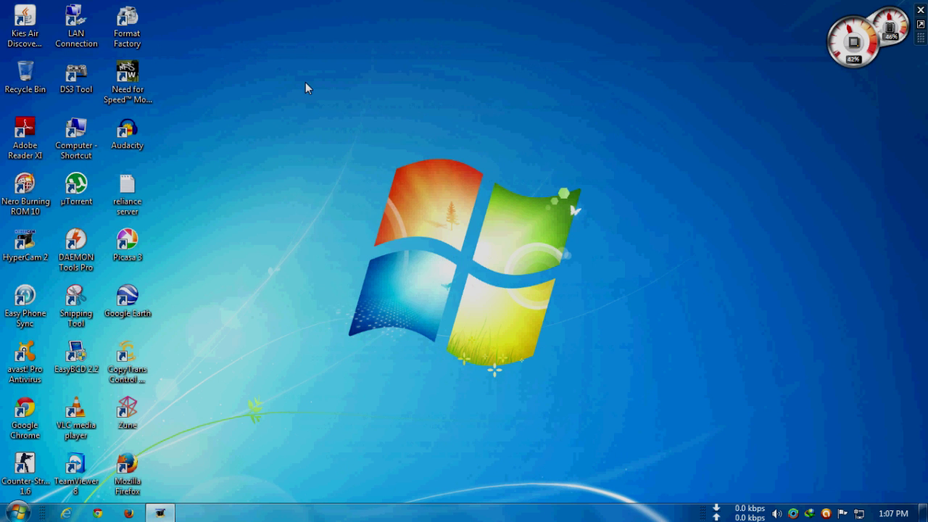
Look through the folders on Local Disk (F:) and Local Disk (E:), and return to the Computer overview.
{"action": "right_click", "coordinate": [305, 82]}
{"action": "left_click", "coordinate": [327, 120]}
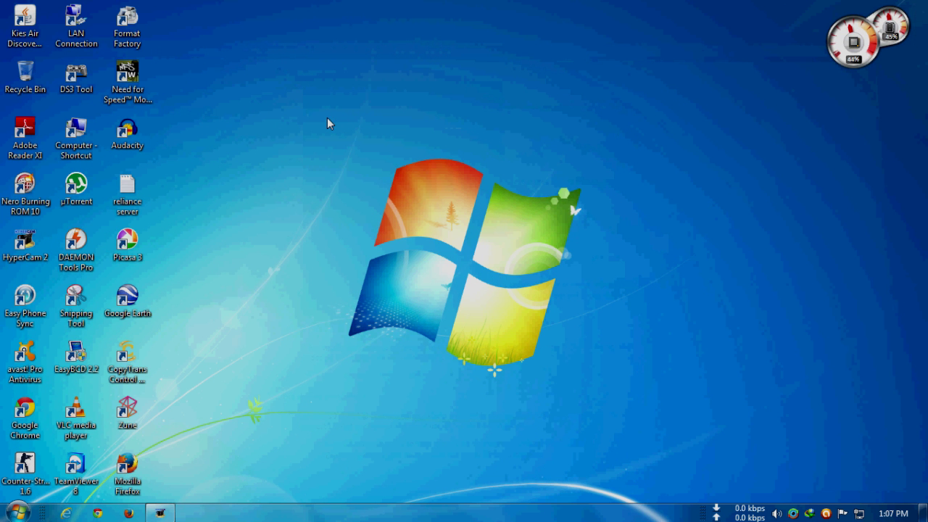
{"action": "double_click", "coordinate": [75, 134]}
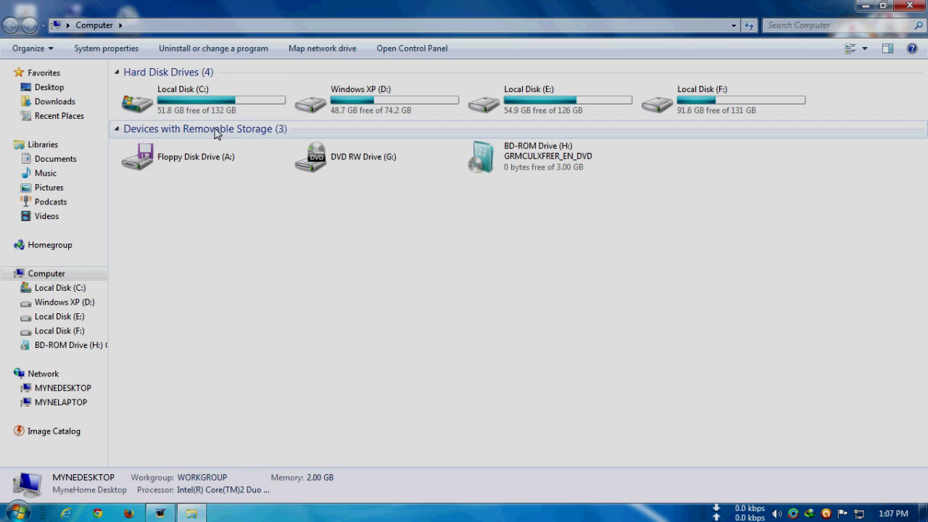
{"action": "double_click", "coordinate": [714, 106]}
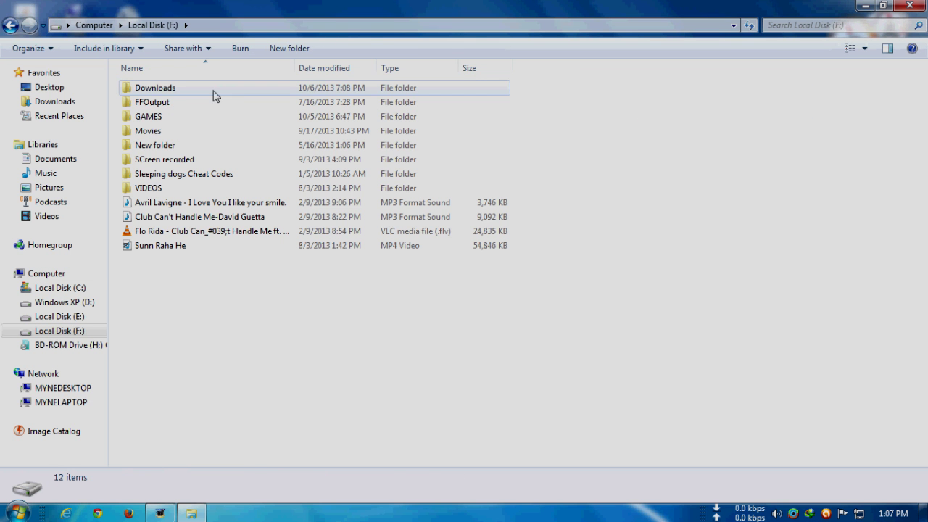
{"action": "left_click", "coordinate": [10, 24]}
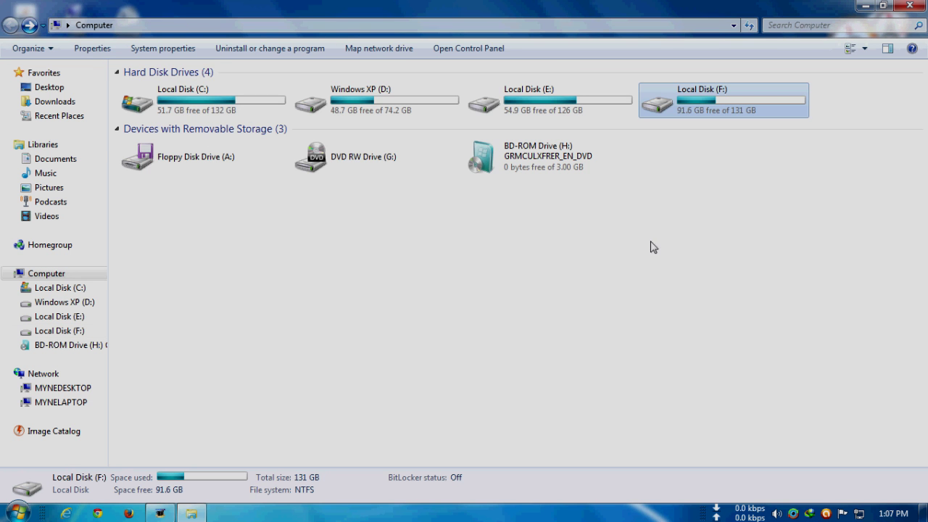
{"action": "double_click", "coordinate": [581, 109]}
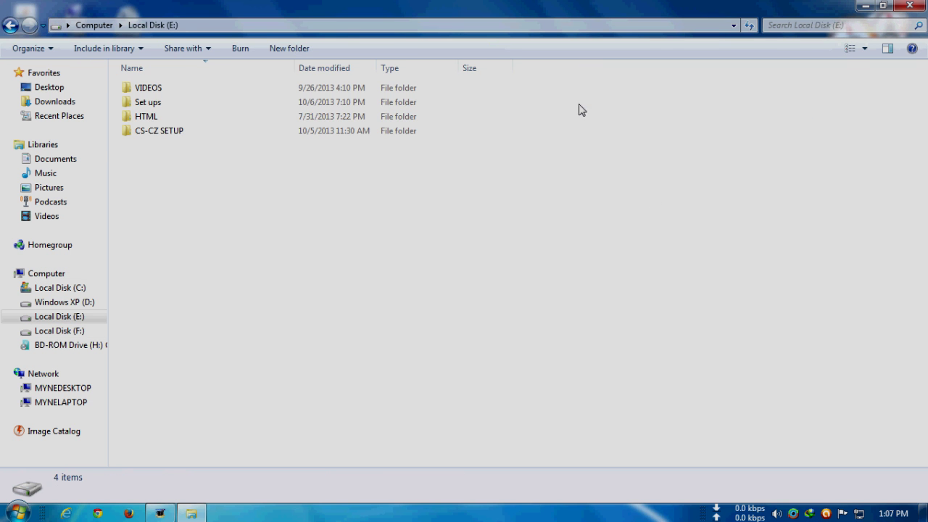
{"action": "left_click", "coordinate": [194, 108]}
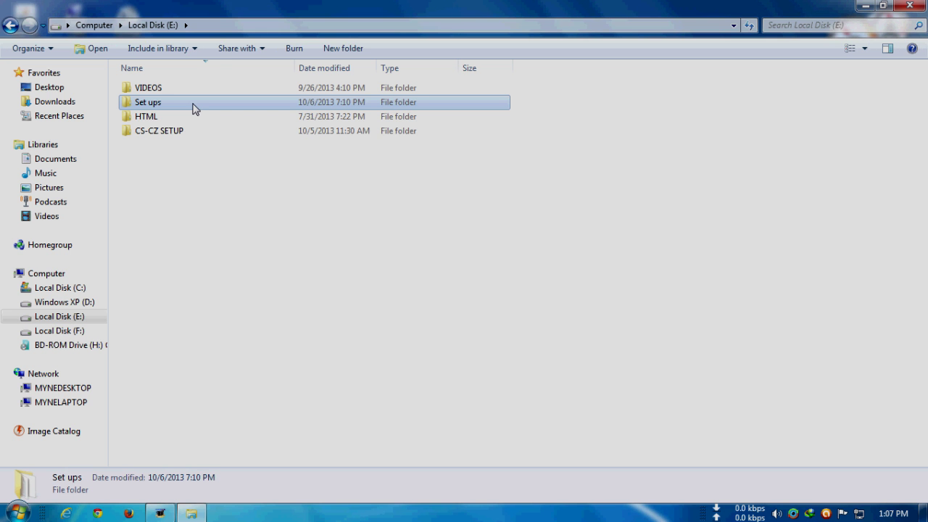
{"action": "right_click", "coordinate": [193, 105]}
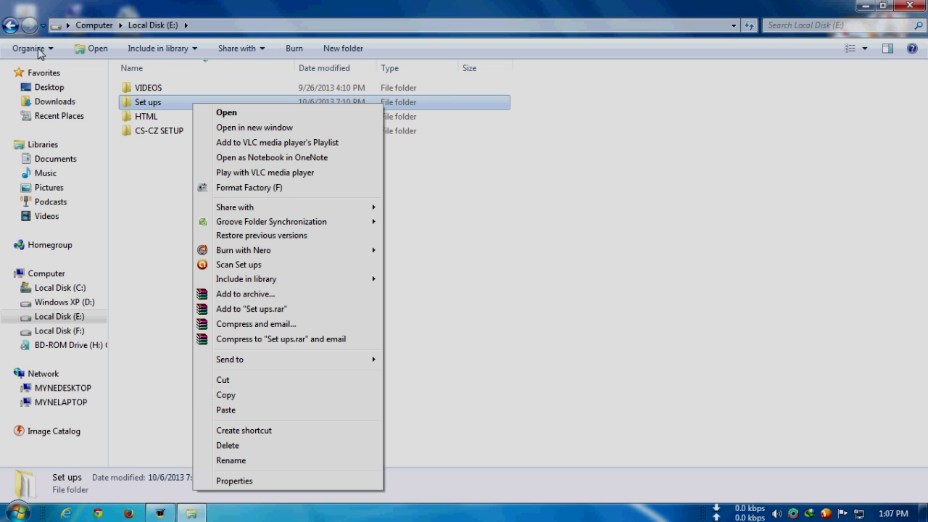
{"action": "left_click", "coordinate": [6, 25]}
{"action": "left_click", "coordinate": [8, 26]}
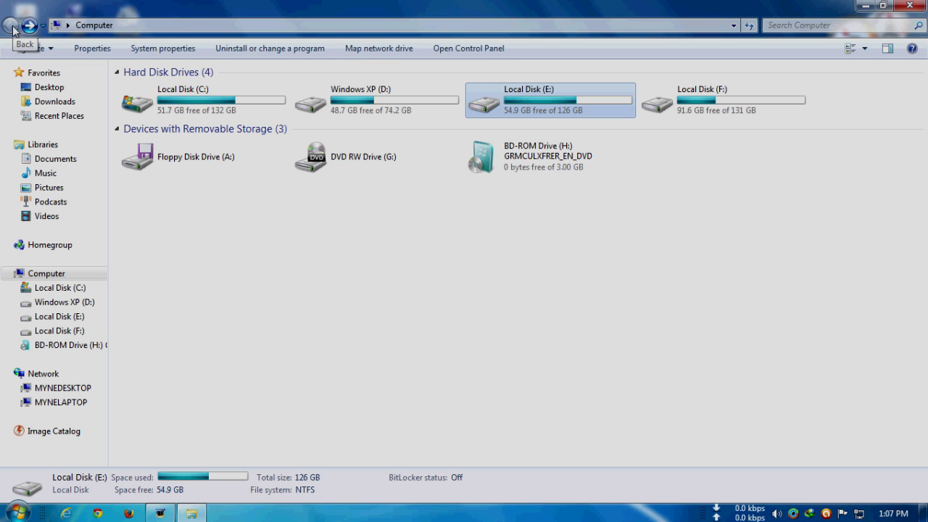
Open the Public folder inside Users on Local Disk (C:).
{"action": "double_click", "coordinate": [142, 114]}
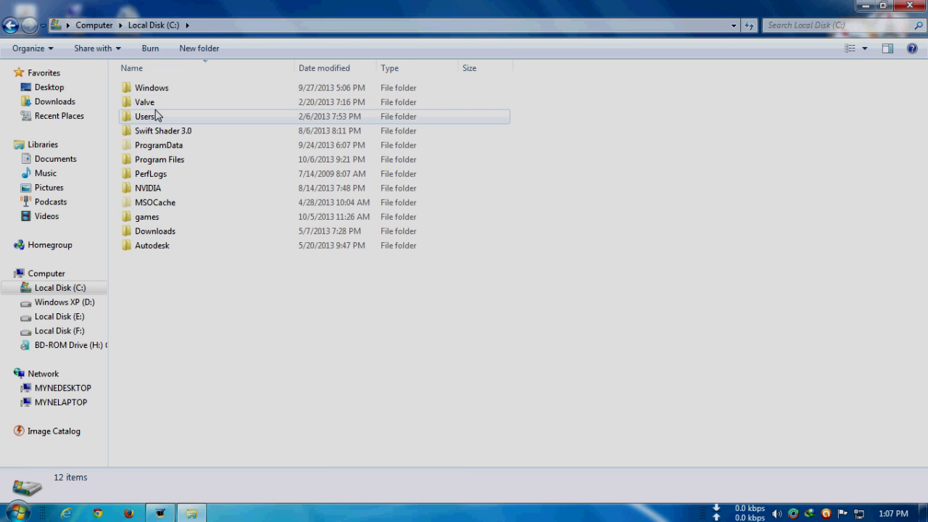
{"action": "double_click", "coordinate": [156, 116]}
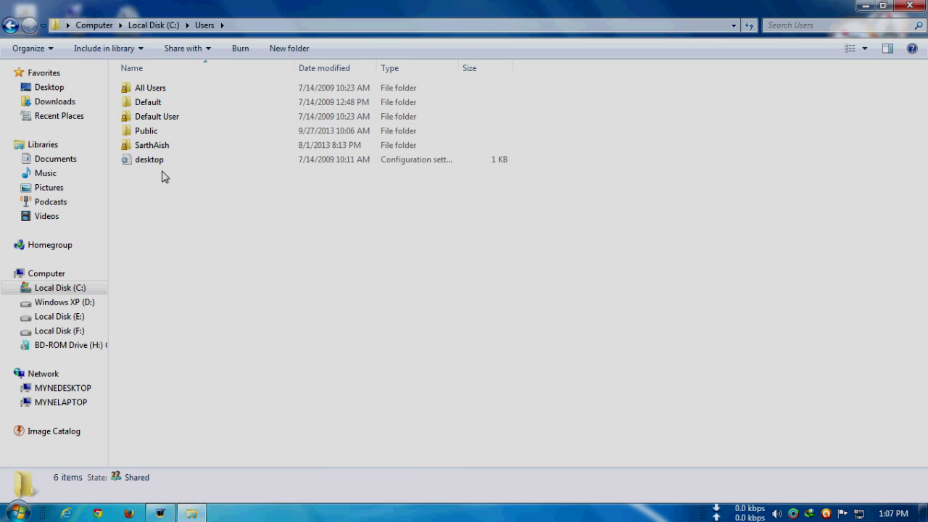
{"action": "left_click", "coordinate": [155, 133]}
{"action": "double_click", "coordinate": [154, 135]}
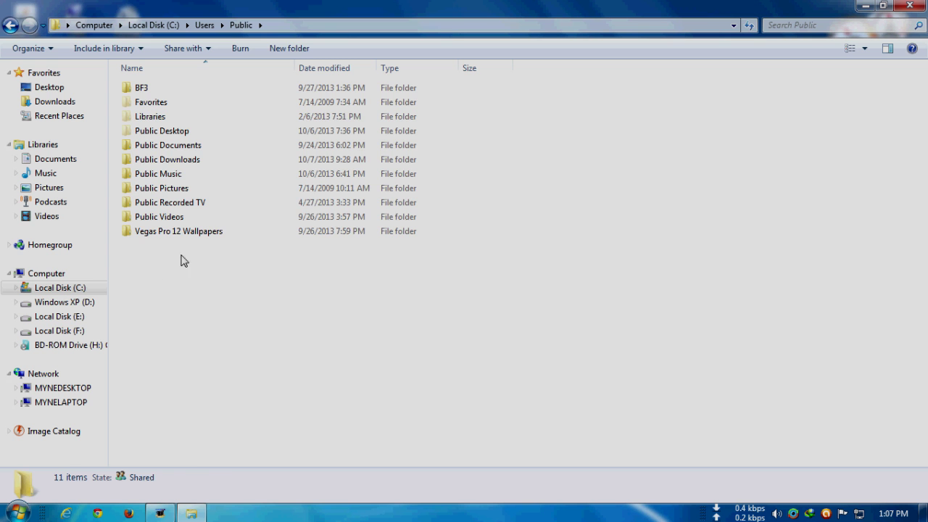
Examine the subfolders of the Public folder, from BF3 to Vegas Pro 12 Wallpapers.
{"action": "left_click_drag", "start_coordinate": [186, 330], "coordinate": [221, 128]}
{"action": "right_click", "coordinate": [252, 120]}
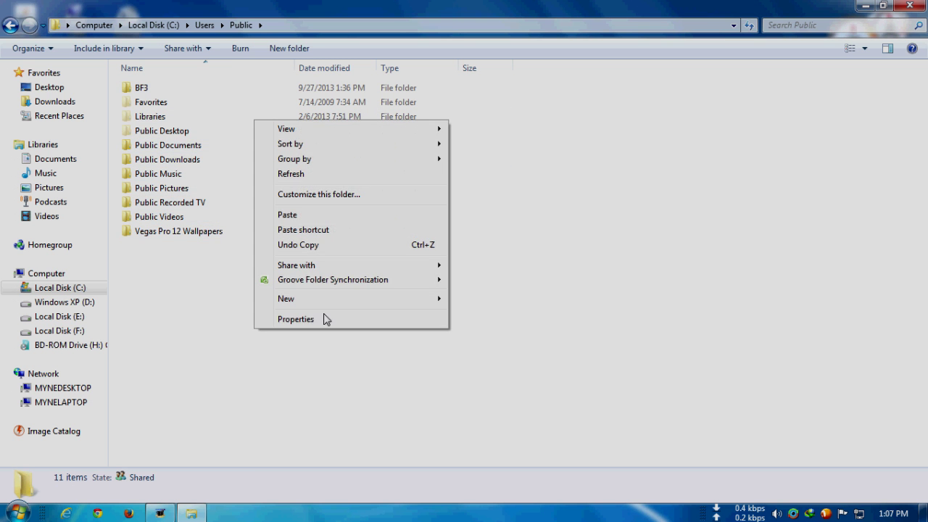
{"action": "right_click", "coordinate": [560, 189]}
{"action": "left_click", "coordinate": [471, 155]}
{"action": "left_click", "coordinate": [467, 153]}
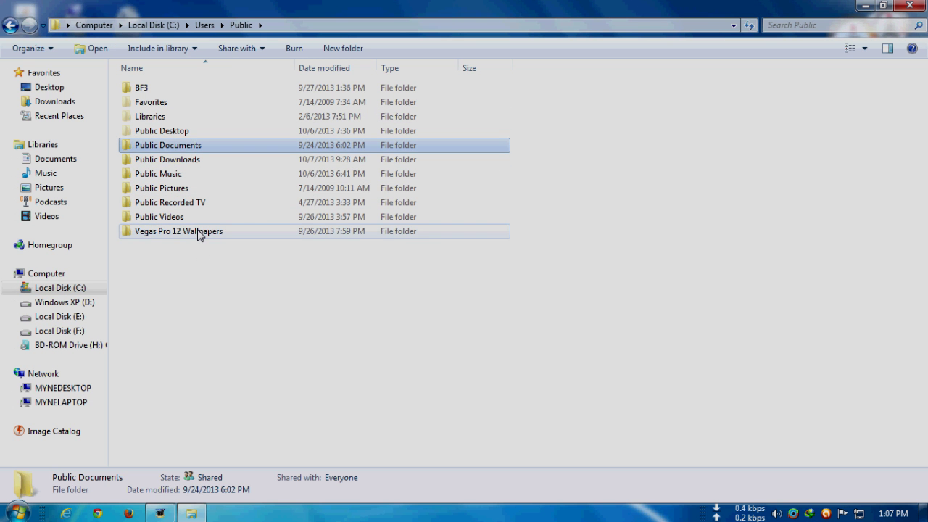
{"action": "left_click", "coordinate": [199, 233]}
{"action": "left_click", "coordinate": [141, 91]}
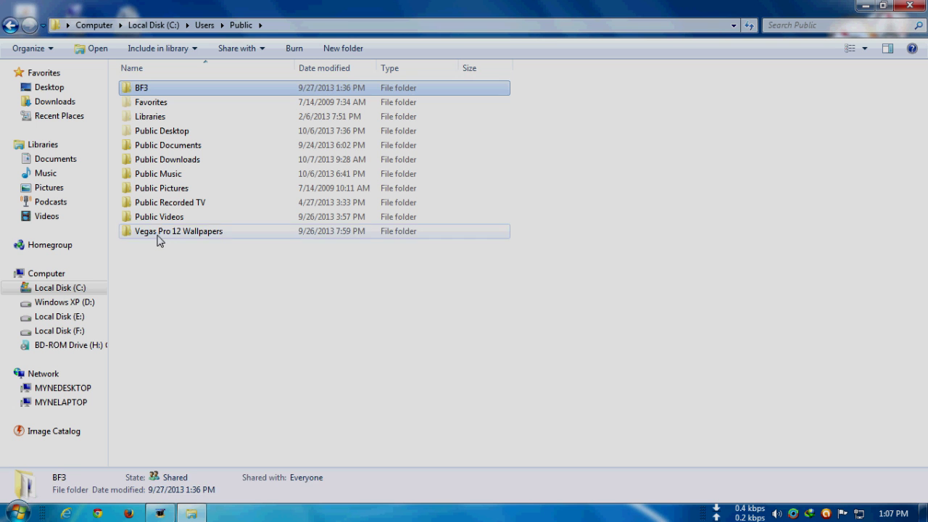
{"action": "left_click", "coordinate": [160, 235]}
{"action": "left_click", "coordinate": [183, 303]}
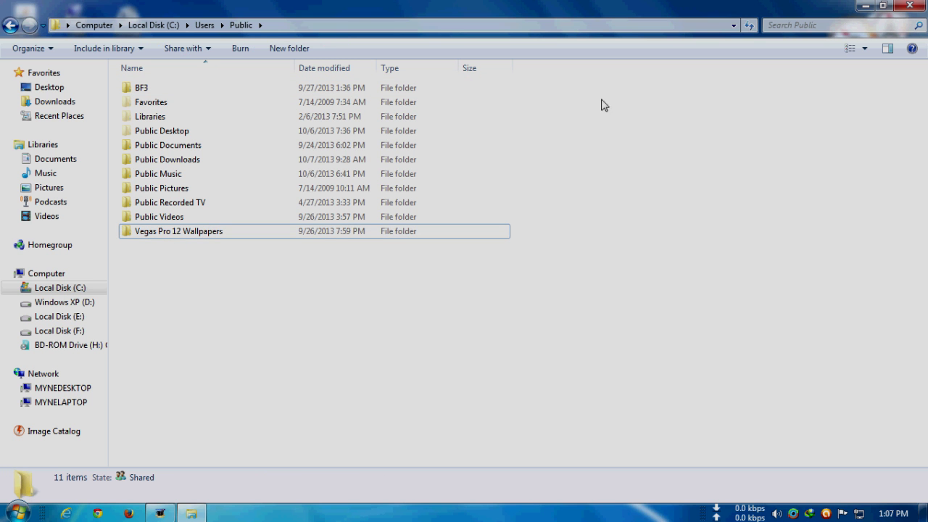
{"action": "right_click", "coordinate": [556, 188]}
{"action": "left_click", "coordinate": [595, 242]}
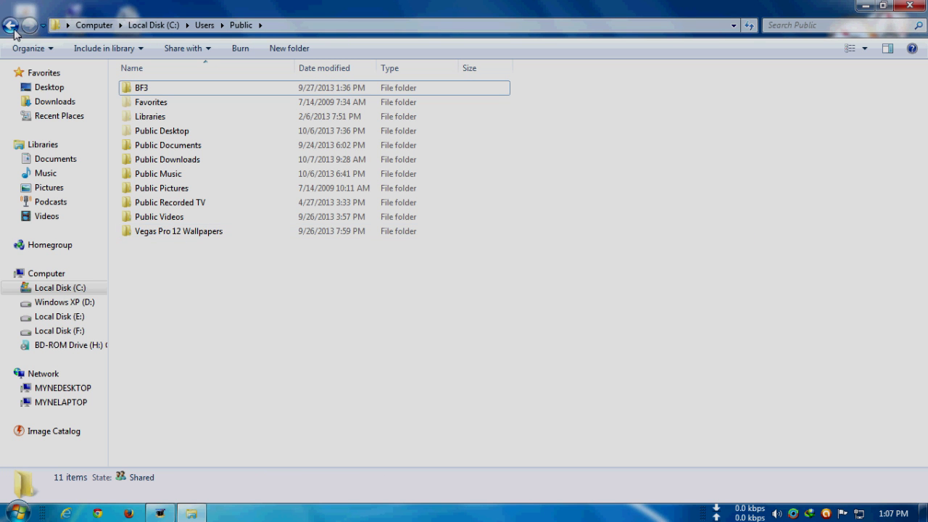
Look inside the Public Documents and Public Downloads folders, and go back to the Users folder.
{"action": "double_click", "coordinate": [191, 148]}
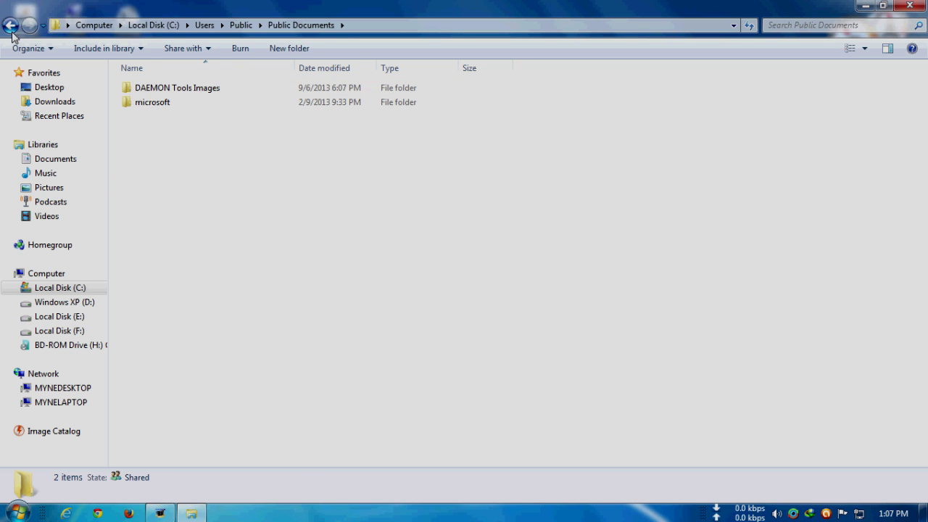
{"action": "left_click", "coordinate": [11, 28]}
{"action": "double_click", "coordinate": [168, 162]}
{"action": "left_click", "coordinate": [10, 28]}
{"action": "left_click", "coordinate": [10, 26]}
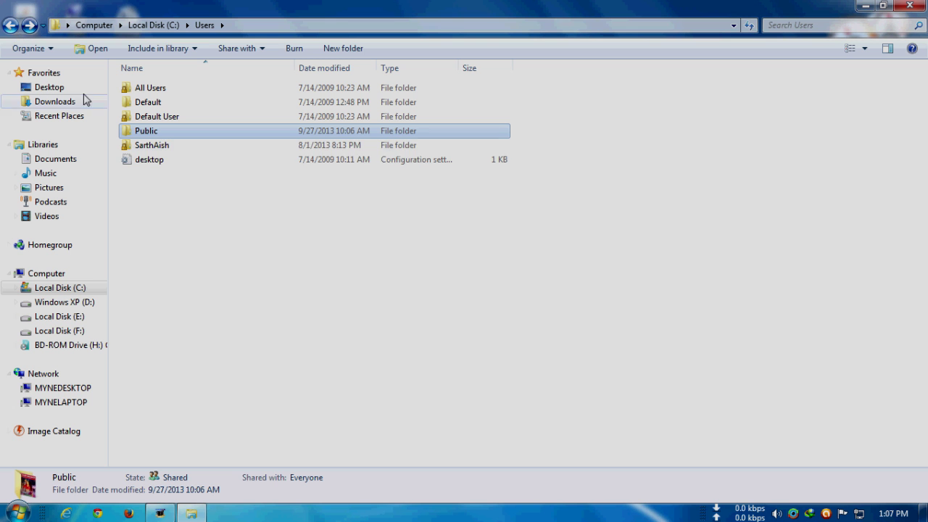
Open Public Downloads within the Public folder and select the Tom Clancy's game folder.
{"action": "double_click", "coordinate": [168, 135]}
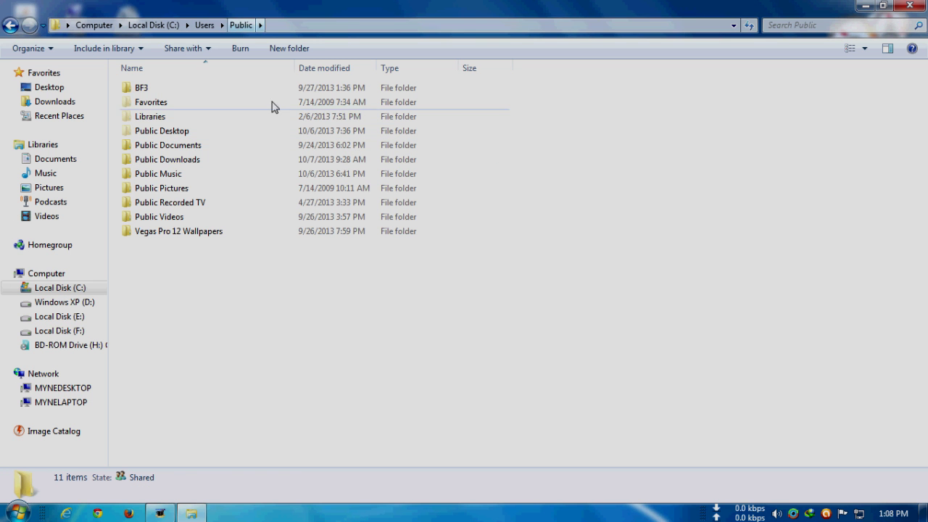
{"action": "double_click", "coordinate": [208, 162]}
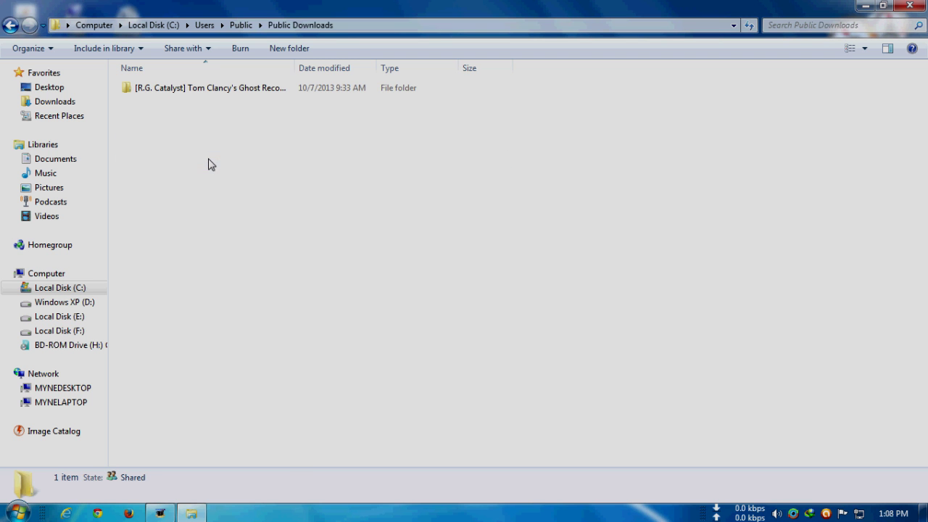
{"action": "left_click", "coordinate": [191, 90]}
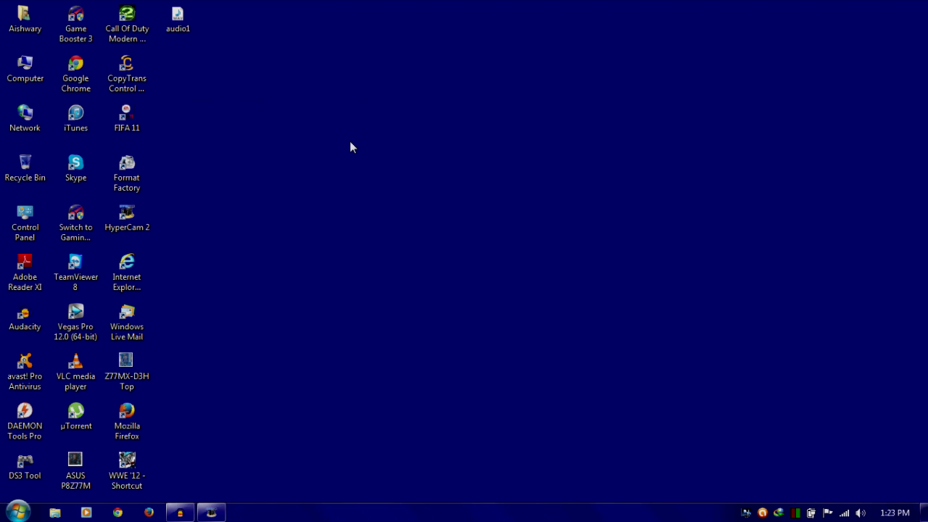
Check on the second computer which wireless network is connected, and close the network list.
{"action": "right_click", "coordinate": [366, 107]}
{"action": "left_click", "coordinate": [403, 148]}
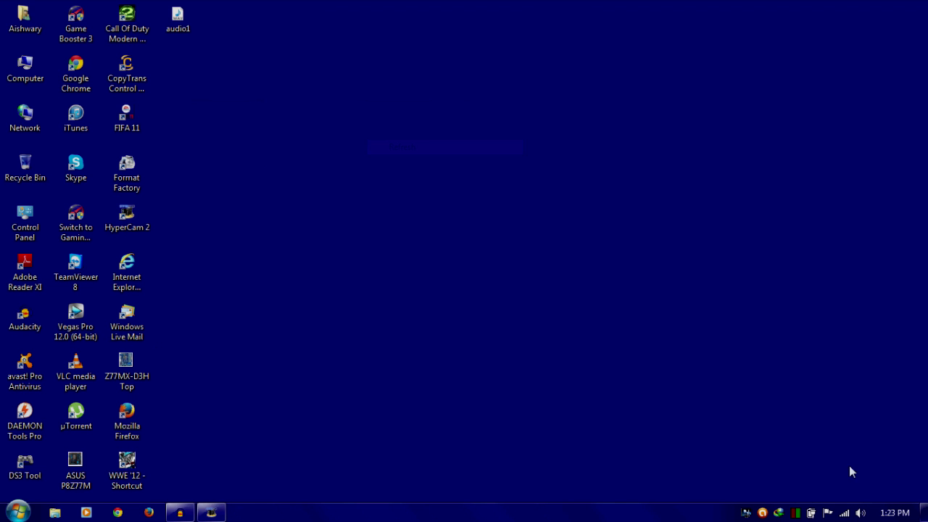
{"action": "left_click", "coordinate": [842, 512]}
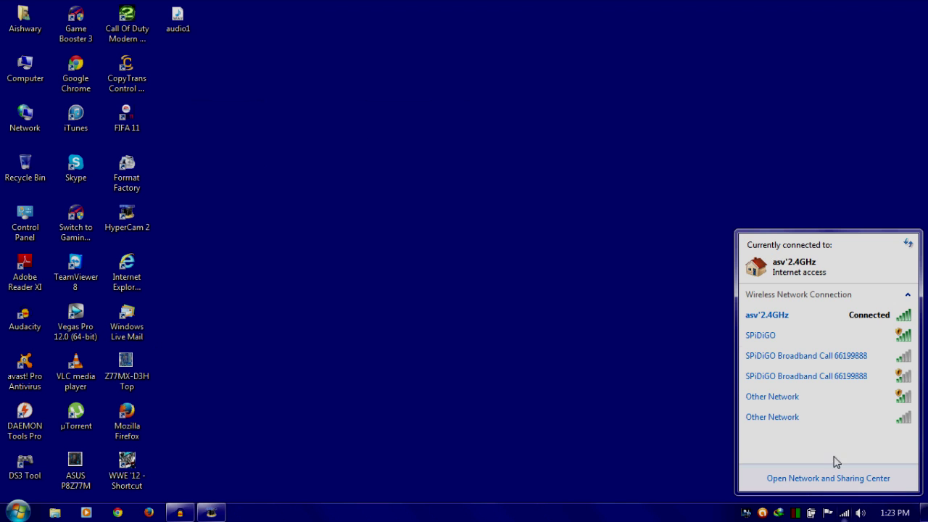
{"action": "left_click", "coordinate": [793, 326]}
{"action": "left_click", "coordinate": [261, 83]}
{"action": "right_click", "coordinate": [251, 64]}
{"action": "left_click", "coordinate": [270, 101]}
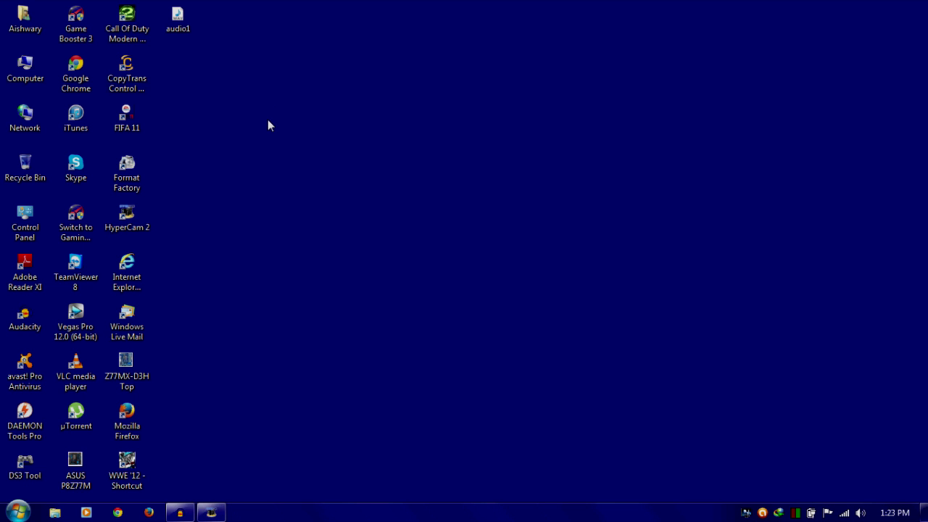
Open the Network view on the second computer and examine the MYNEDESKTOP and MYNELAPTOP entries.
{"action": "double_click", "coordinate": [11, 65]}
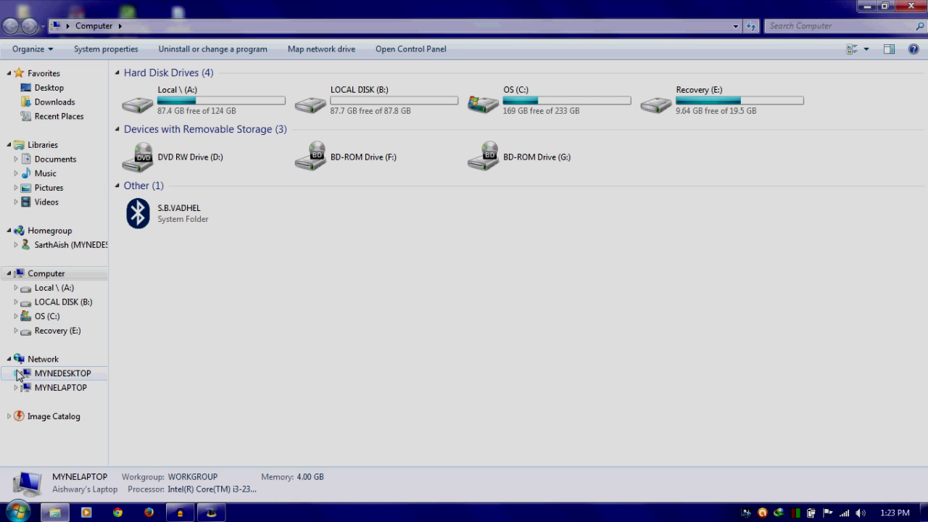
{"action": "left_click", "coordinate": [40, 363]}
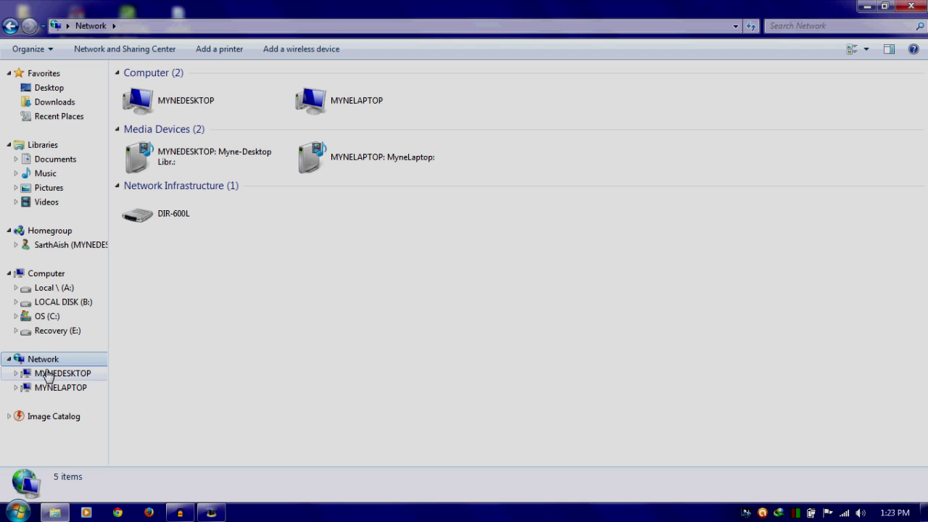
{"action": "left_click", "coordinate": [145, 100]}
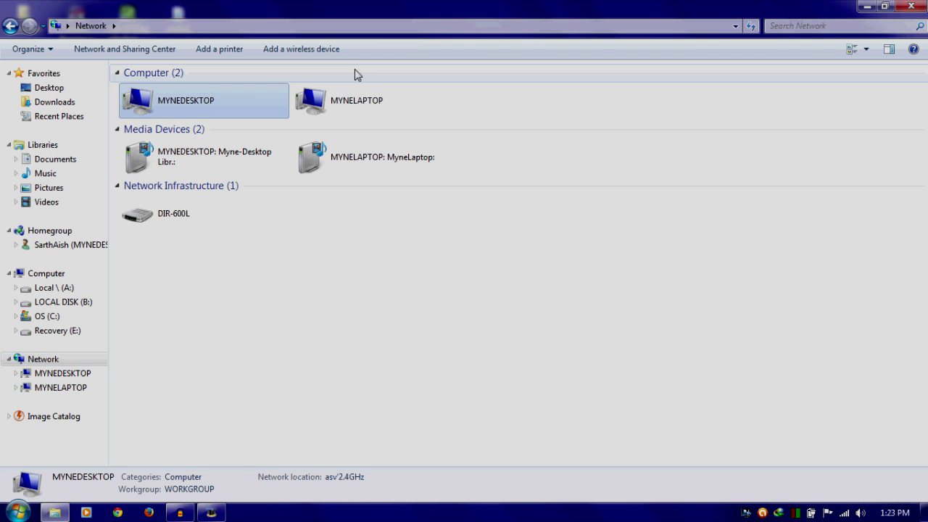
{"action": "left_click", "coordinate": [333, 107]}
{"action": "left_click", "coordinate": [212, 114]}
{"action": "left_click", "coordinate": [344, 114]}
{"action": "left_click", "coordinate": [232, 116]}
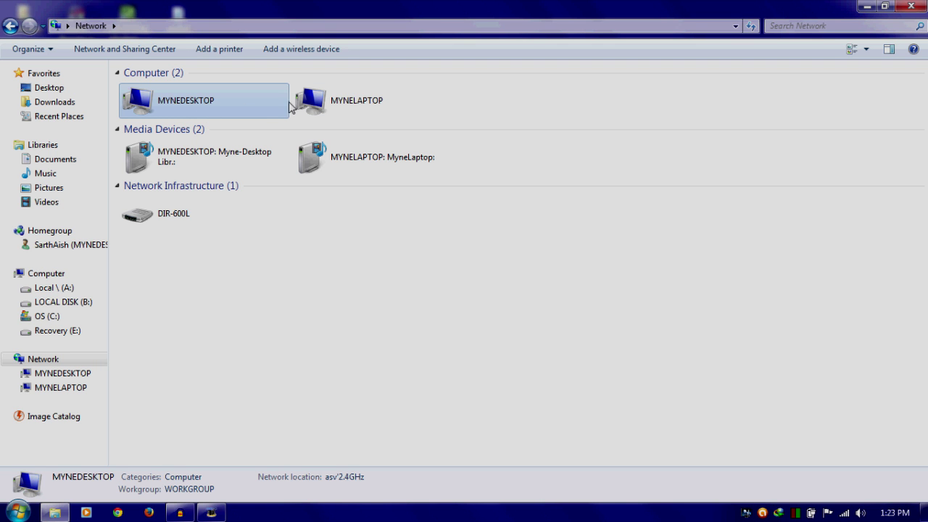
{"action": "left_click", "coordinate": [352, 108]}
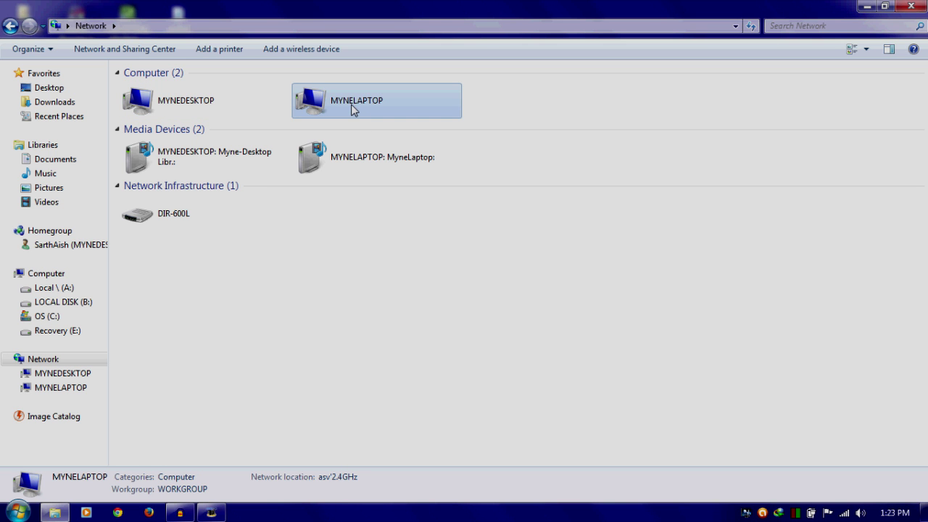
{"action": "left_click", "coordinate": [187, 87]}
{"action": "left_click", "coordinate": [334, 110]}
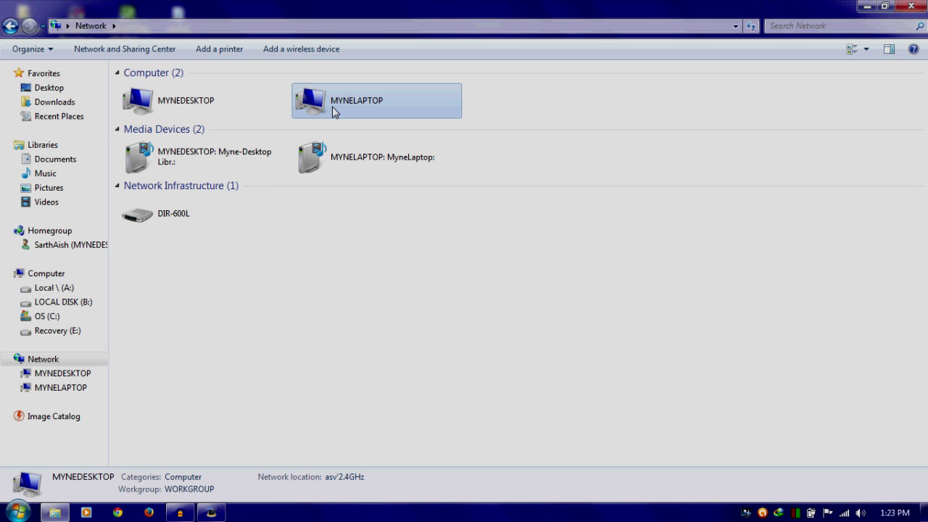
{"action": "left_click", "coordinate": [174, 116]}
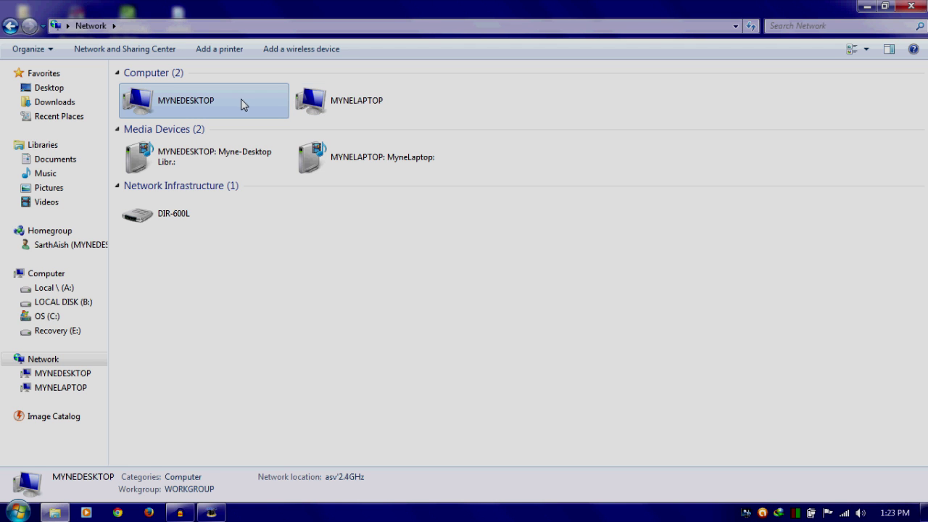
Open Public Downloads under Users > Public on MYNEDESKTOP and select the Tom Clancy's Ghost Recon folder.
{"action": "double_click", "coordinate": [150, 107]}
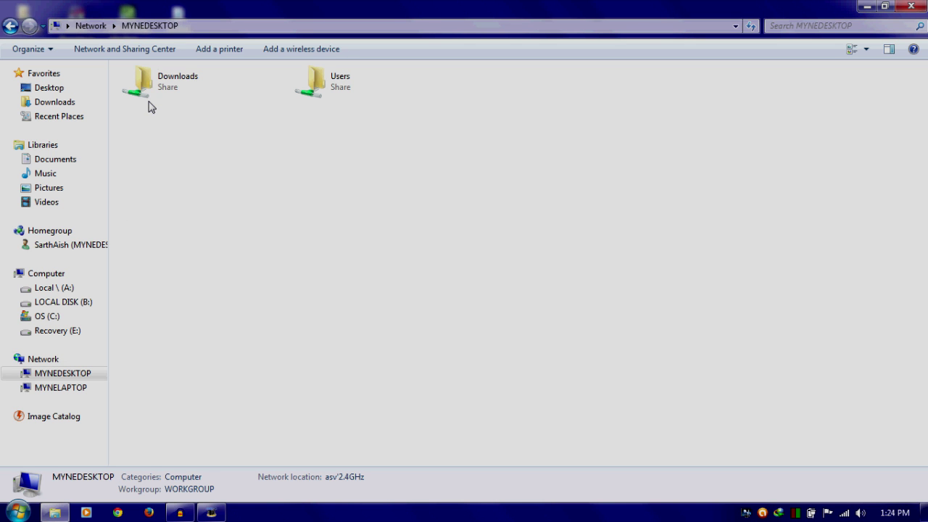
{"action": "double_click", "coordinate": [314, 94]}
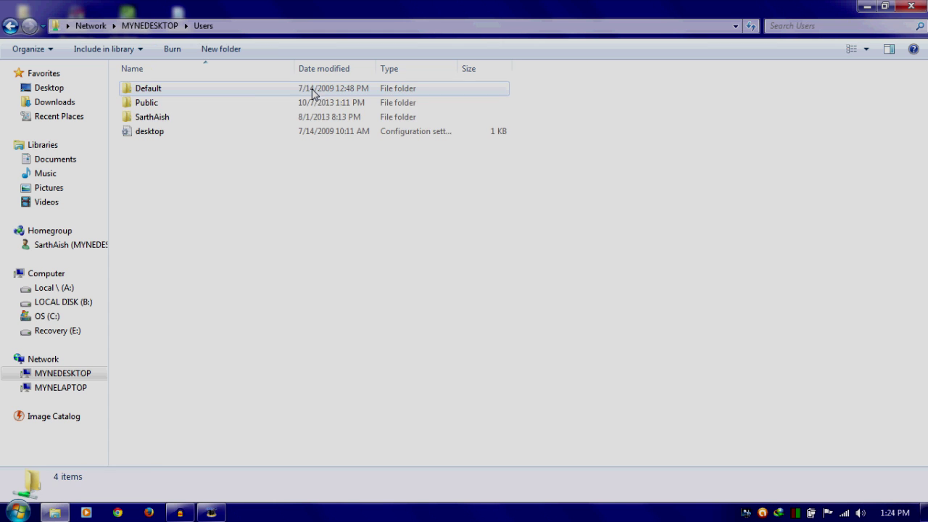
{"action": "left_click", "coordinate": [252, 105]}
{"action": "double_click", "coordinate": [251, 105]}
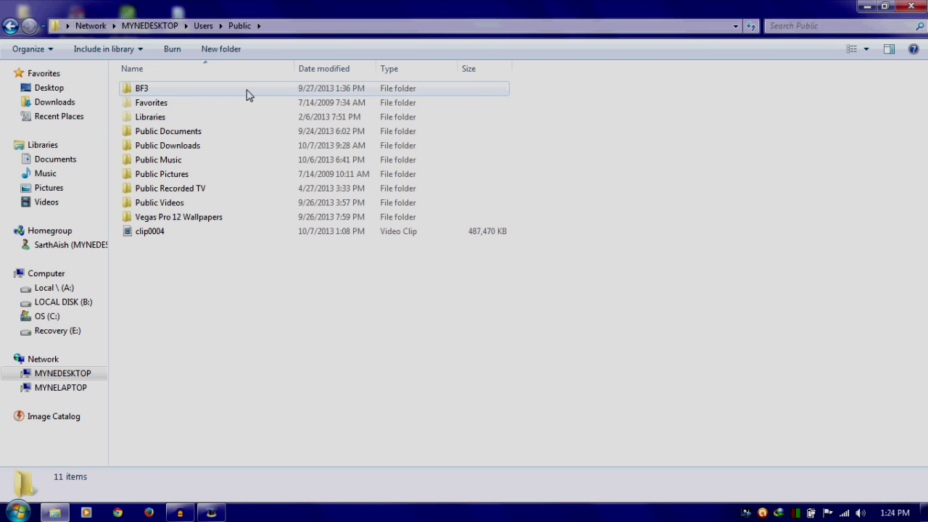
{"action": "left_click_drag", "start_coordinate": [235, 274], "coordinate": [213, 248]}
{"action": "right_click", "coordinate": [213, 248]}
{"action": "left_click", "coordinate": [181, 268]}
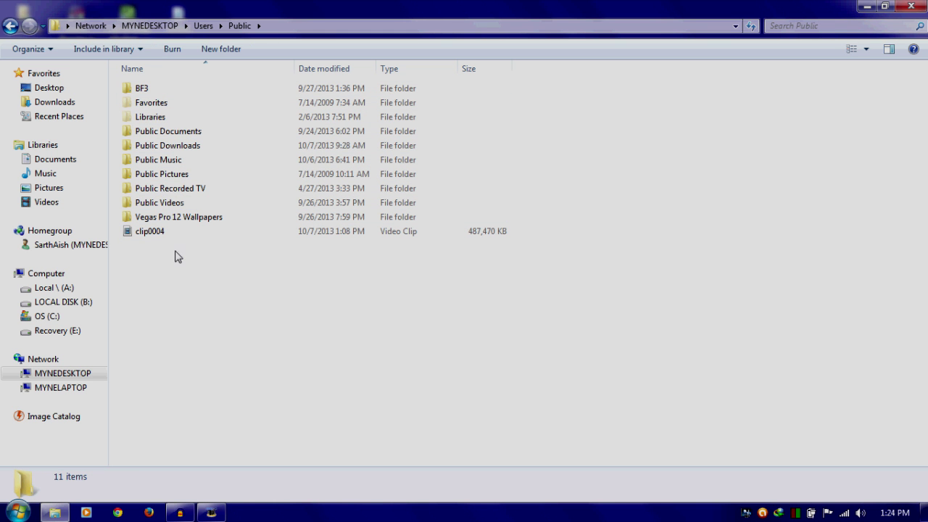
{"action": "double_click", "coordinate": [180, 150]}
{"action": "left_click", "coordinate": [179, 93]}
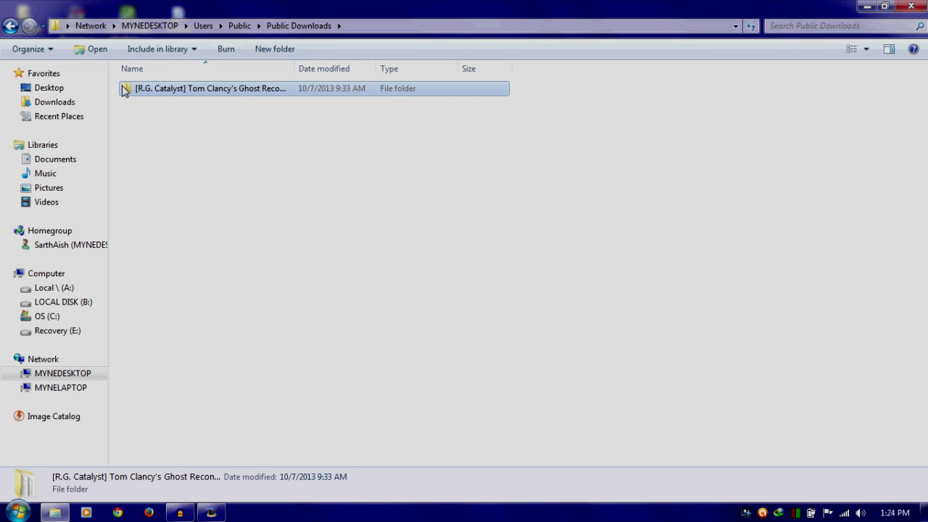
Open the Local \ (A:) drive in a second window and place it side by side with Public Downloads.
{"action": "left_click_drag", "start_coordinate": [402, 6], "coordinate": [670, 46]}
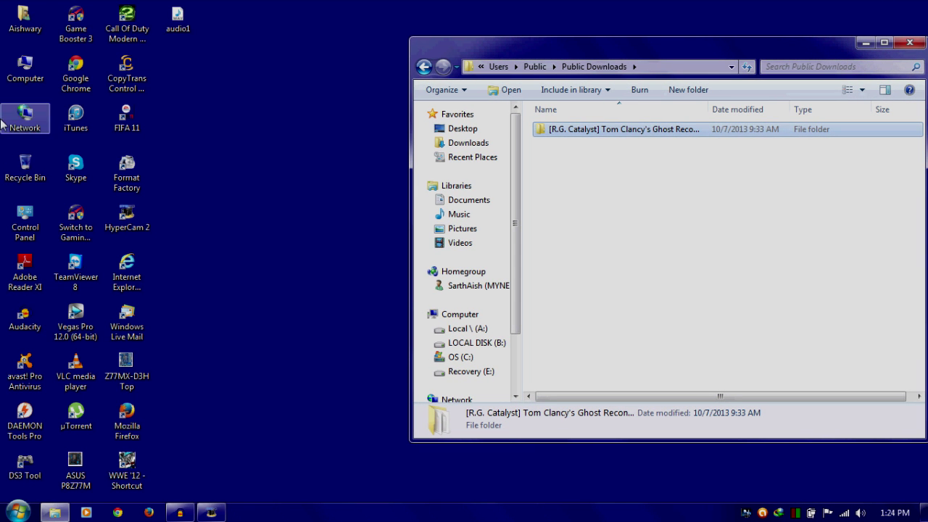
{"action": "double_click", "coordinate": [24, 69]}
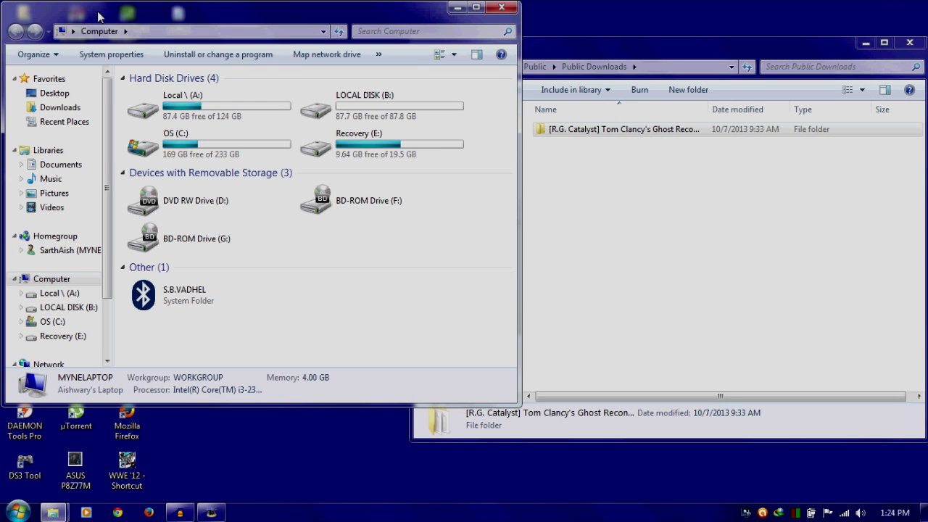
{"action": "left_click_drag", "start_coordinate": [98, 15], "coordinate": [63, 15]}
{"action": "double_click", "coordinate": [160, 116]}
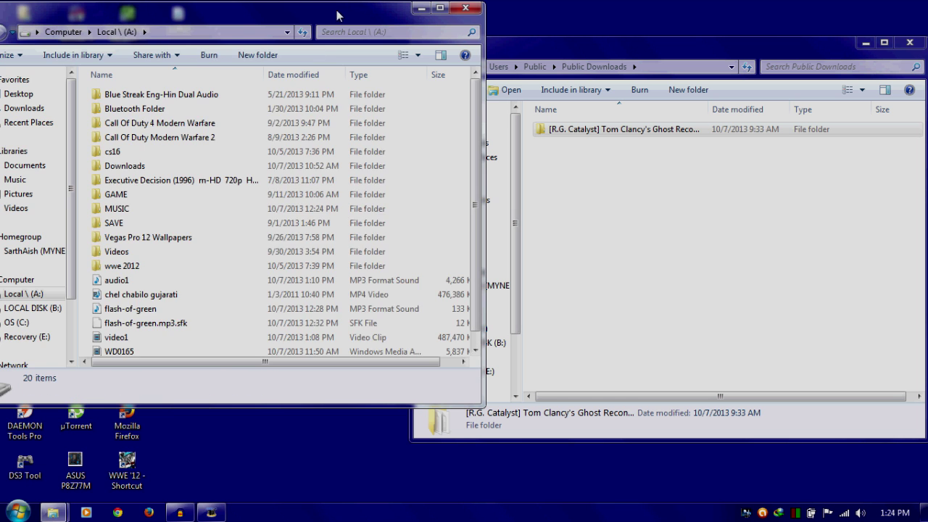
{"action": "left_click_drag", "start_coordinate": [336, 20], "coordinate": [254, 52]}
Copy the Tom Clancy's Ghost Recon folder from Public Downloads to Local \ (A:) and expand the transfer details.
{"action": "left_click", "coordinate": [603, 131]}
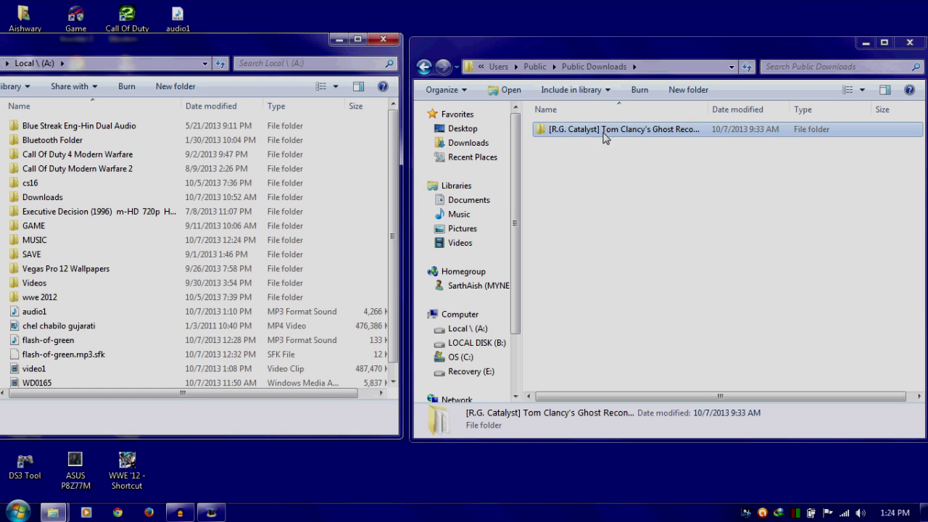
{"action": "left_click_drag", "start_coordinate": [604, 131], "coordinate": [192, 347]}
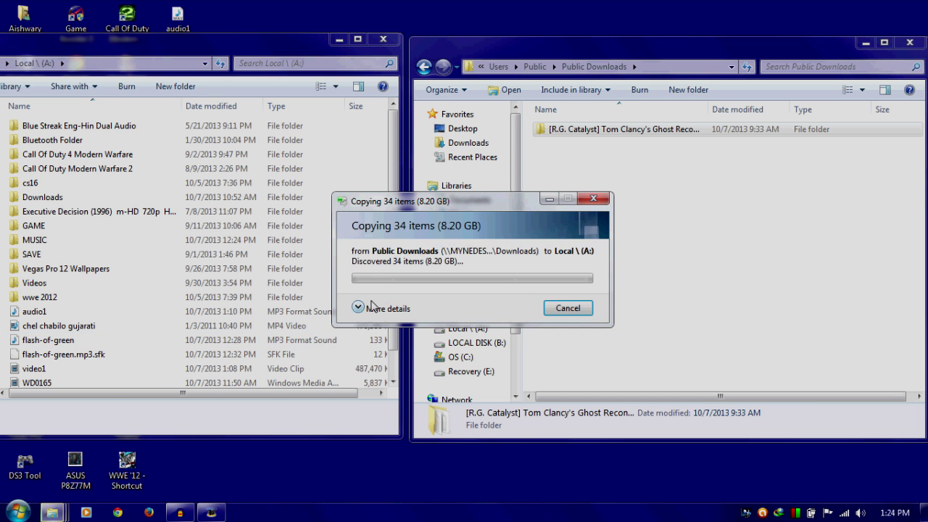
{"action": "left_click", "coordinate": [362, 307]}
Close both folder windows and move the copy progress dialog to a clear area of the desktop.
{"action": "left_click", "coordinate": [383, 39]}
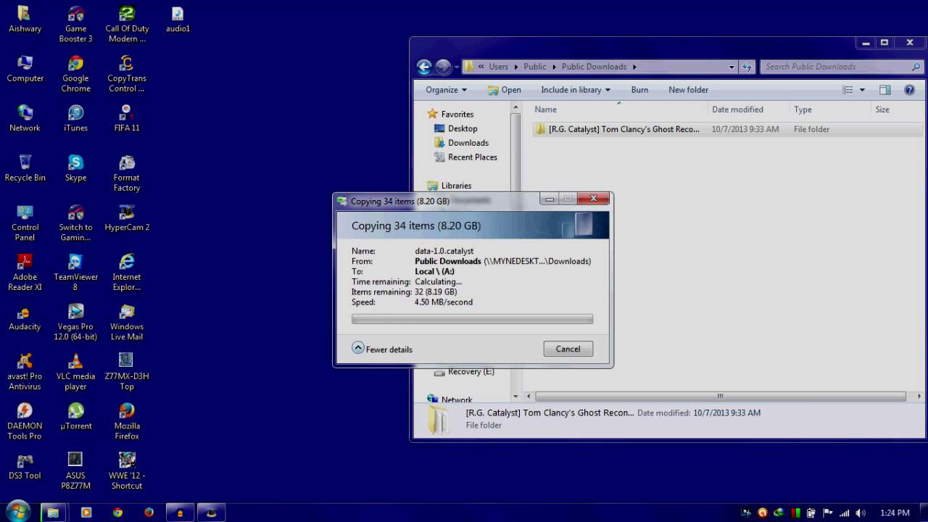
{"action": "left_click", "coordinate": [910, 42]}
{"action": "left_click_drag", "start_coordinate": [454, 203], "coordinate": [353, 102]}
{"action": "right_click", "coordinate": [596, 84]}
{"action": "left_click", "coordinate": [621, 125]}
{"action": "right_click", "coordinate": [627, 141]}
{"action": "left_click", "coordinate": [650, 180]}
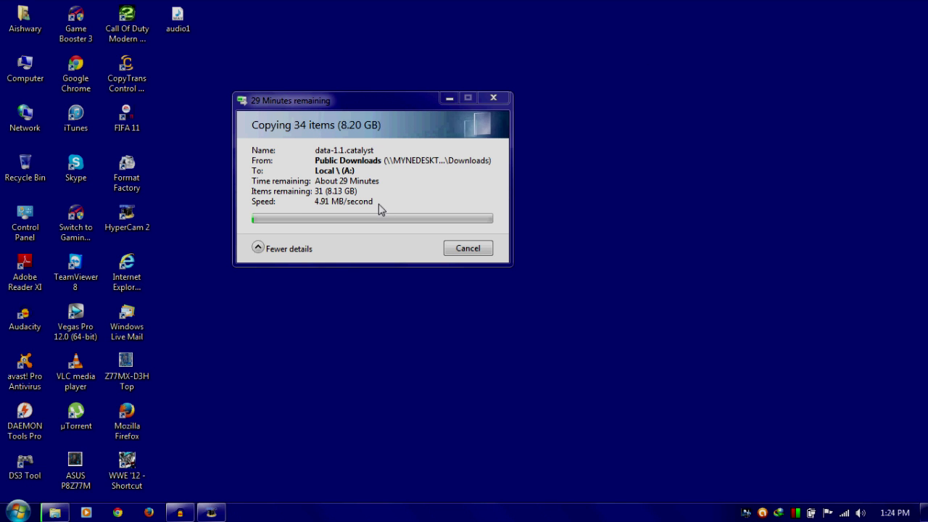
{"action": "right_click", "coordinate": [545, 148]}
{"action": "right_click", "coordinate": [565, 183]}
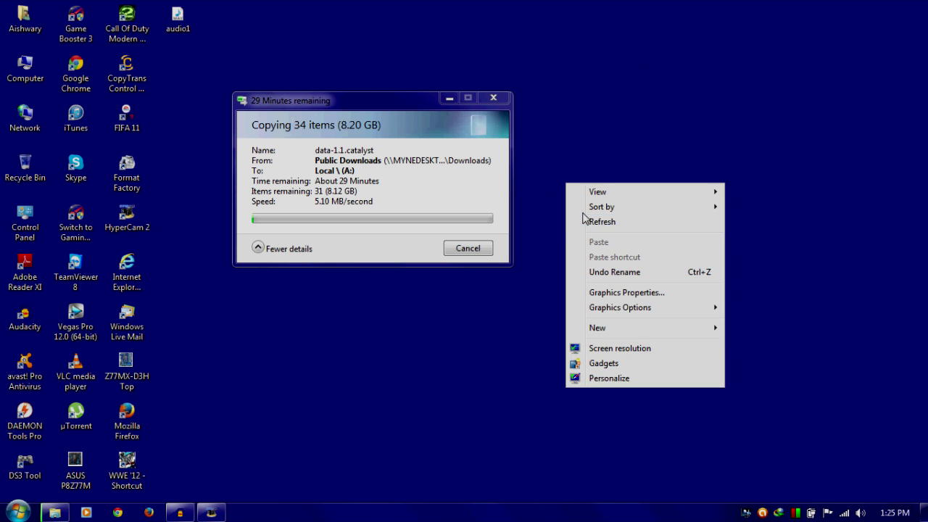
{"action": "left_click", "coordinate": [585, 221]}
{"action": "right_click", "coordinate": [554, 80]}
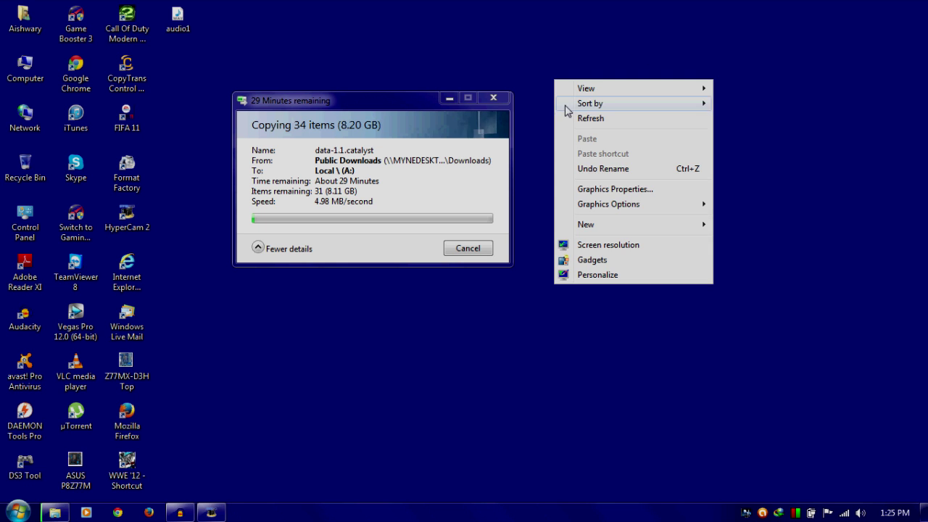
{"action": "left_click", "coordinate": [576, 118]}
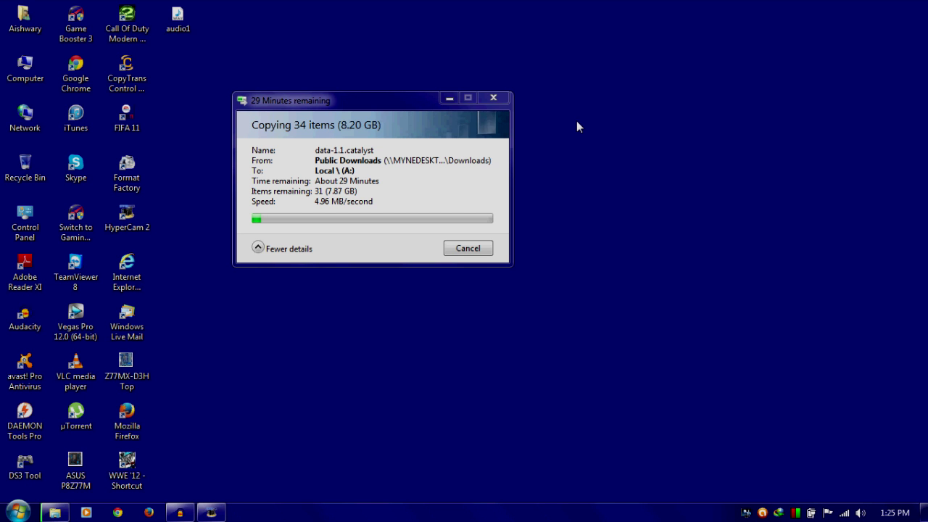
{"action": "left_click_drag", "start_coordinate": [390, 104], "coordinate": [418, 203]}
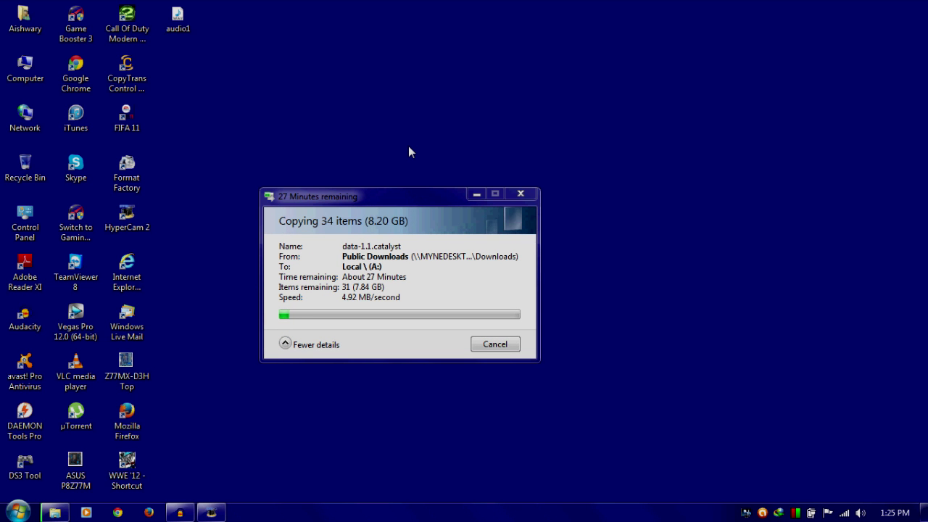
Check which wireless network is connected during the transfer, and close the network list.
{"action": "left_click", "coordinate": [842, 512]}
{"action": "left_click", "coordinate": [779, 321]}
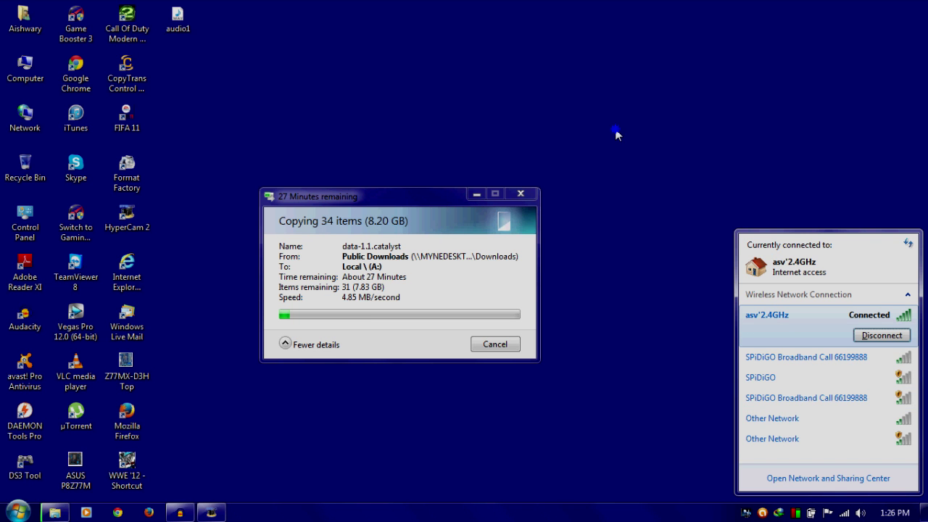
{"action": "left_click", "coordinate": [633, 187]}
{"action": "right_click", "coordinate": [615, 129]}
{"action": "left_click", "coordinate": [641, 165]}
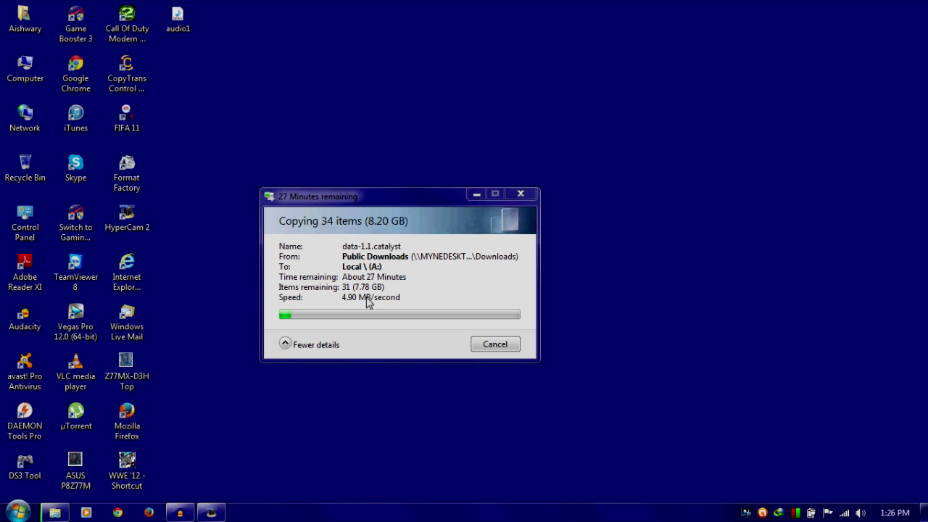
{"action": "left_click_drag", "start_coordinate": [395, 197], "coordinate": [397, 160]}
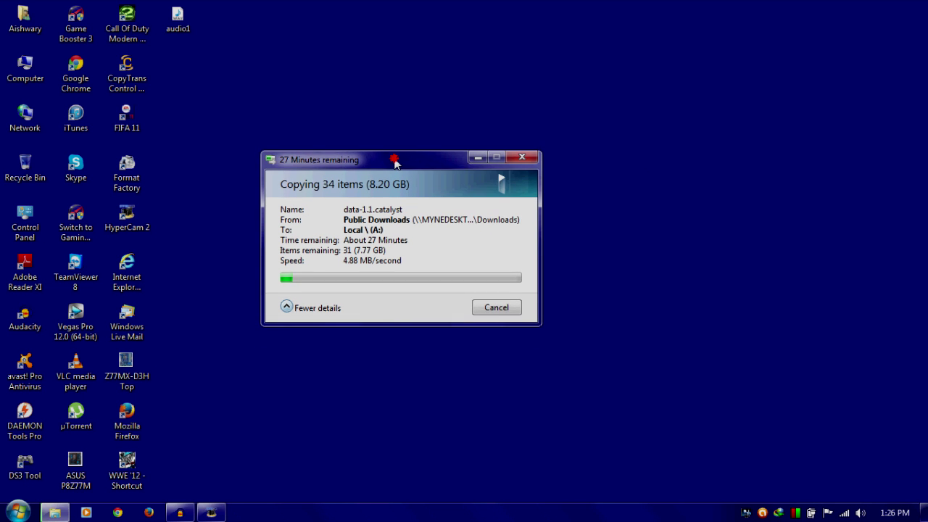
{"action": "right_click", "coordinate": [435, 82]}
{"action": "left_click", "coordinate": [472, 119]}
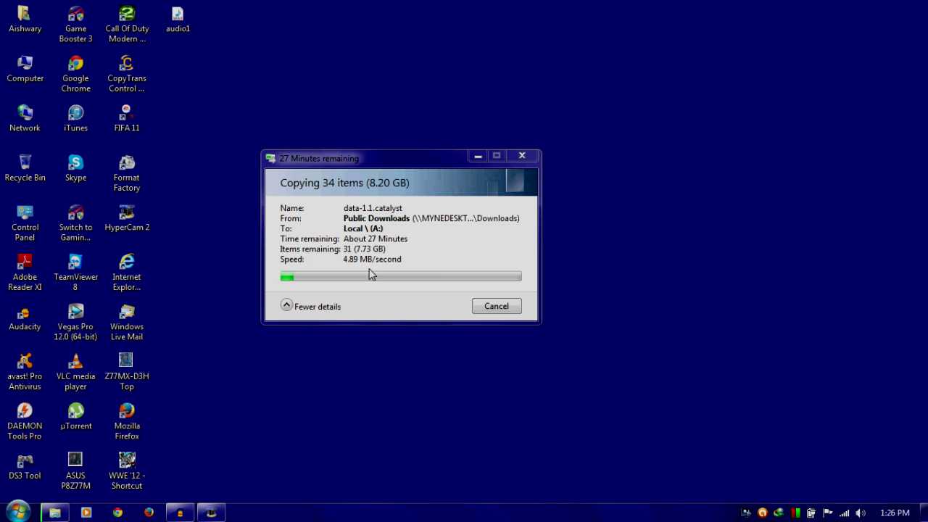
{"action": "right_click", "coordinate": [593, 129]}
{"action": "left_click", "coordinate": [616, 169]}
{"action": "right_click", "coordinate": [615, 173]}
{"action": "left_click", "coordinate": [636, 214]}
{"action": "right_click", "coordinate": [619, 208]}
{"action": "left_click", "coordinate": [639, 247]}
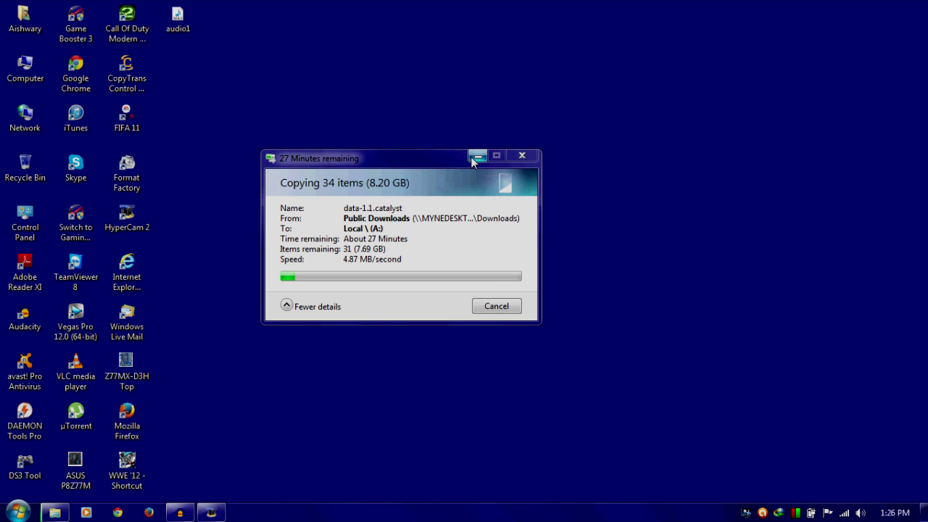
{"action": "left_click_drag", "start_coordinate": [446, 157], "coordinate": [580, 151]}
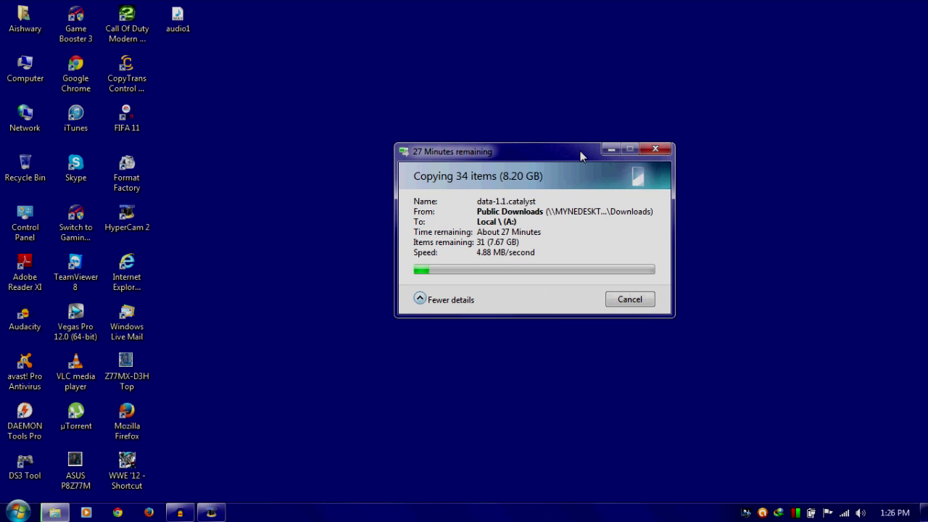
{"action": "right_click", "coordinate": [201, 134]}
{"action": "left_click", "coordinate": [211, 171]}
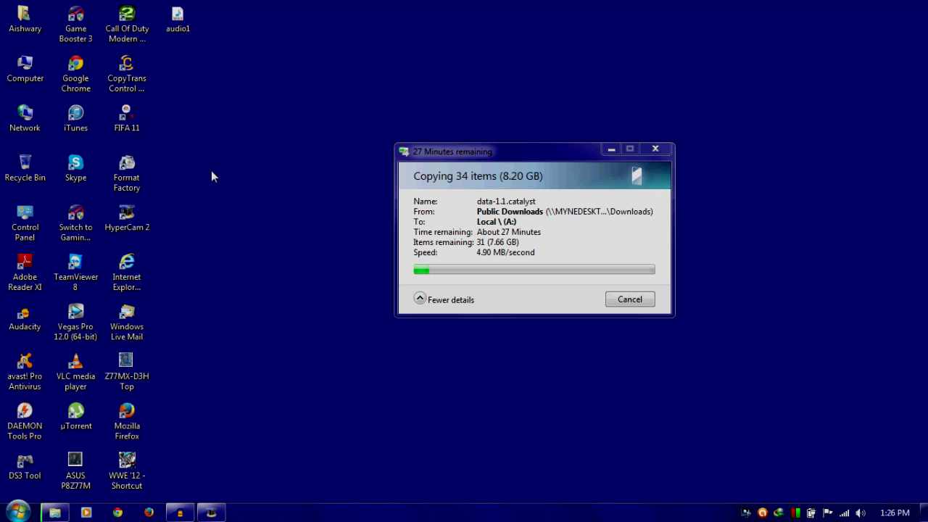